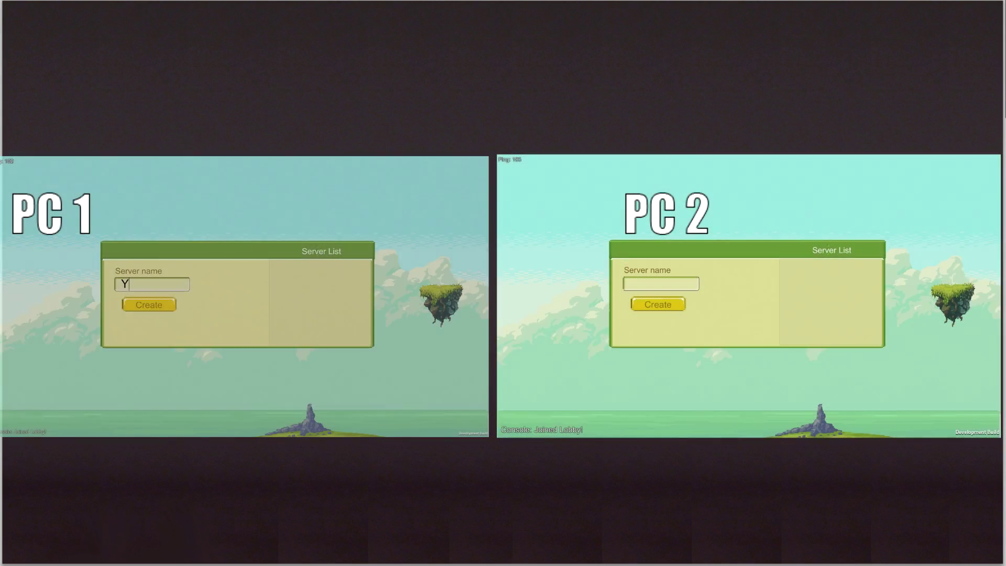
{"action": "type", "text": "outube"}
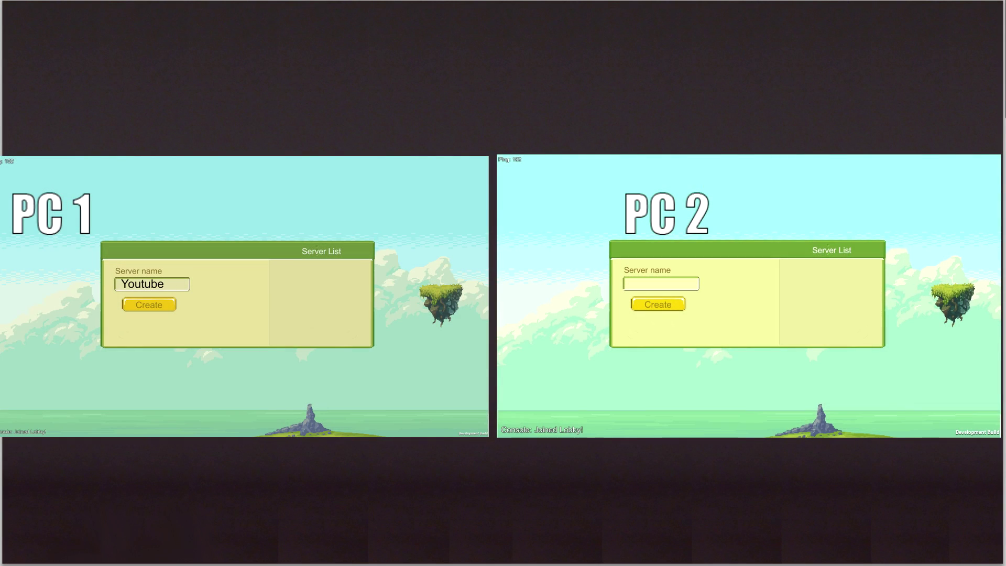
Create the room named 'Youtube' on PC 1 and enter it as host.
{"action": "left_click", "coordinate": [148, 305]}
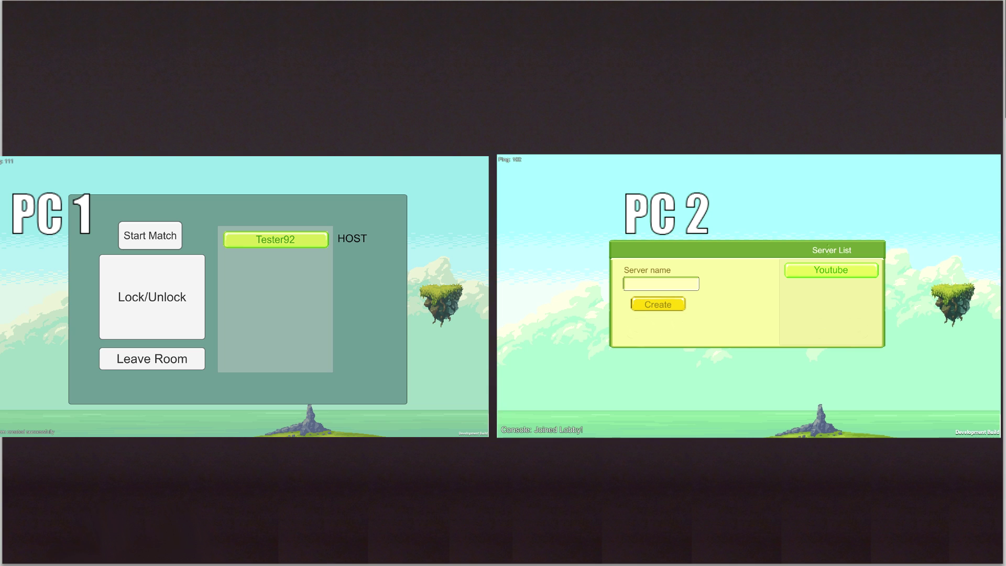
Join the Youtube room from PC 2 and start the match for both players.
{"action": "left_click", "coordinate": [832, 269]}
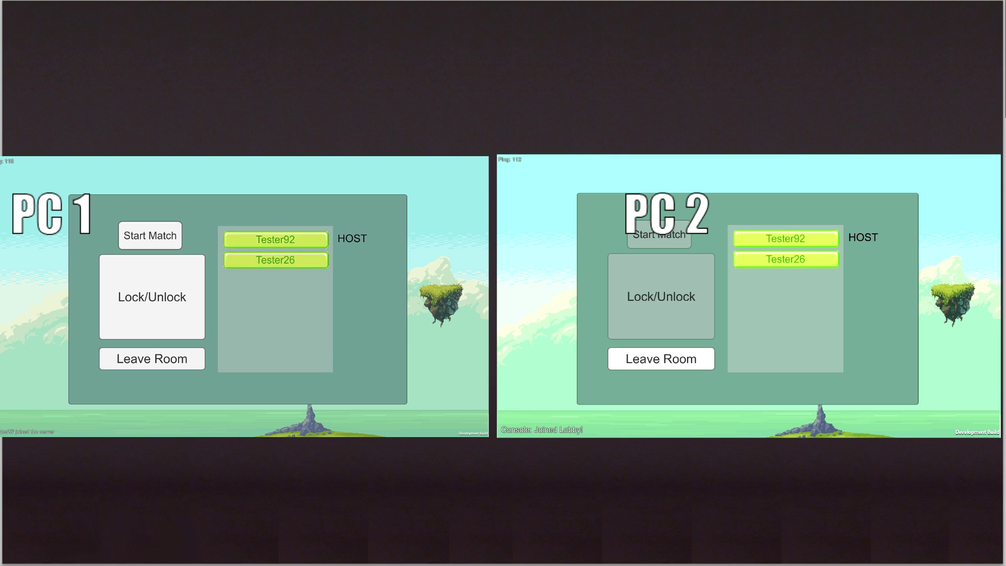
{"action": "left_click", "coordinate": [149, 235]}
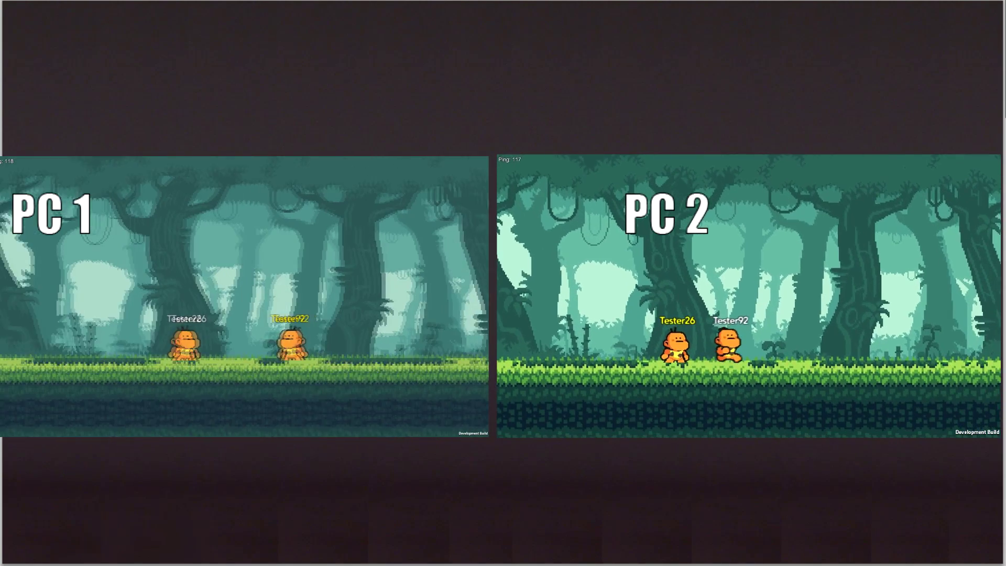
Walk PC 1's player back and forth, punching and jumping beside the other player.
{"action": "key", "text": "Right"}
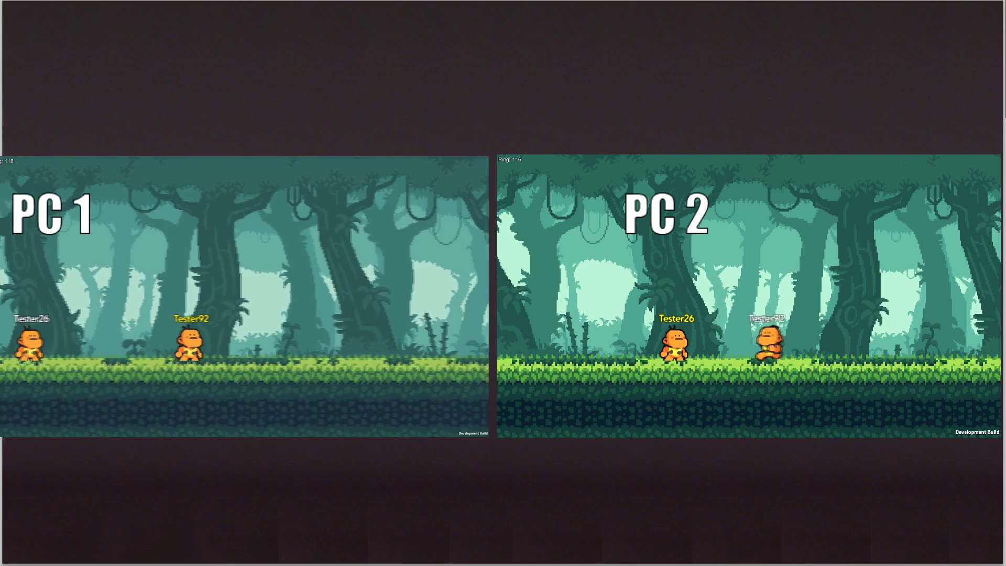
{"action": "key", "text": "Left"}
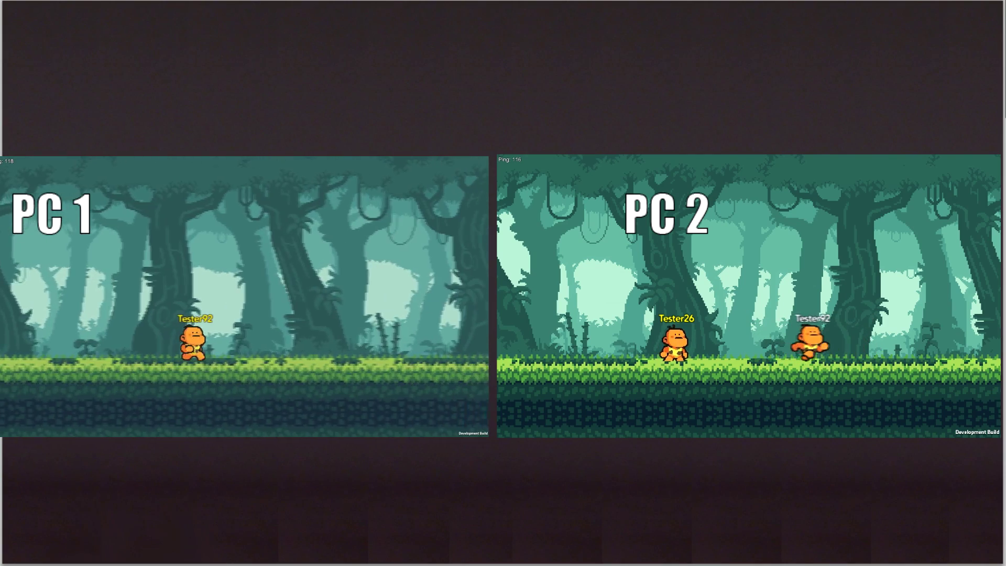
{"action": "key", "text": "Right"}
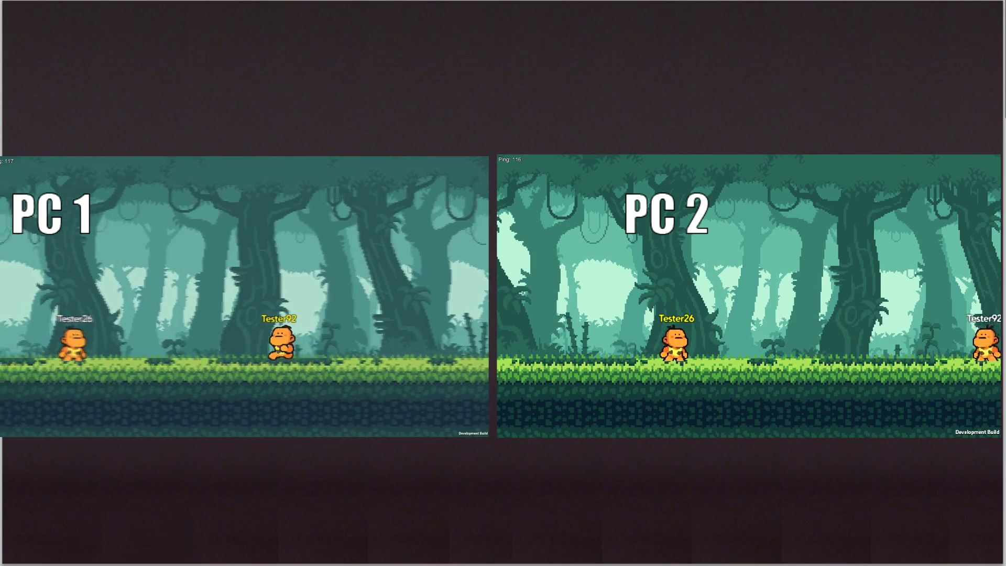
{"action": "key", "text": "Left"}
{"action": "key", "text": "space"}
{"action": "key", "text": "Right"}
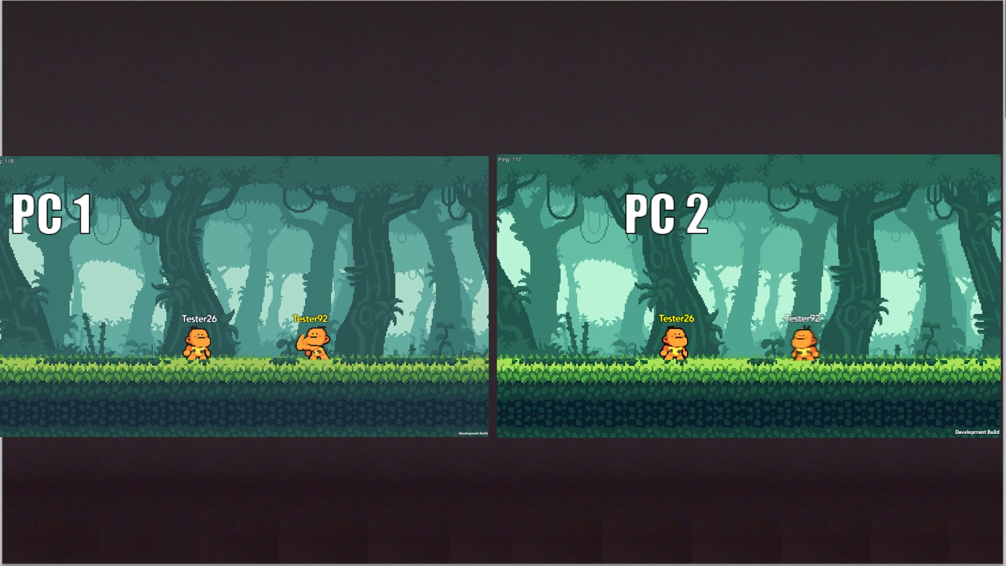
{"action": "key", "text": "x"}
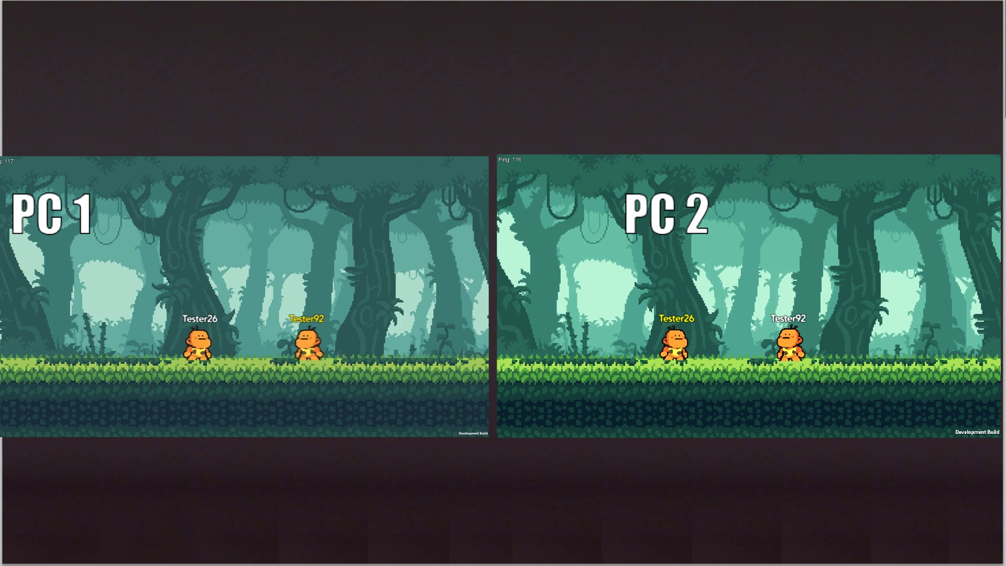
{"action": "key", "text": "space"}
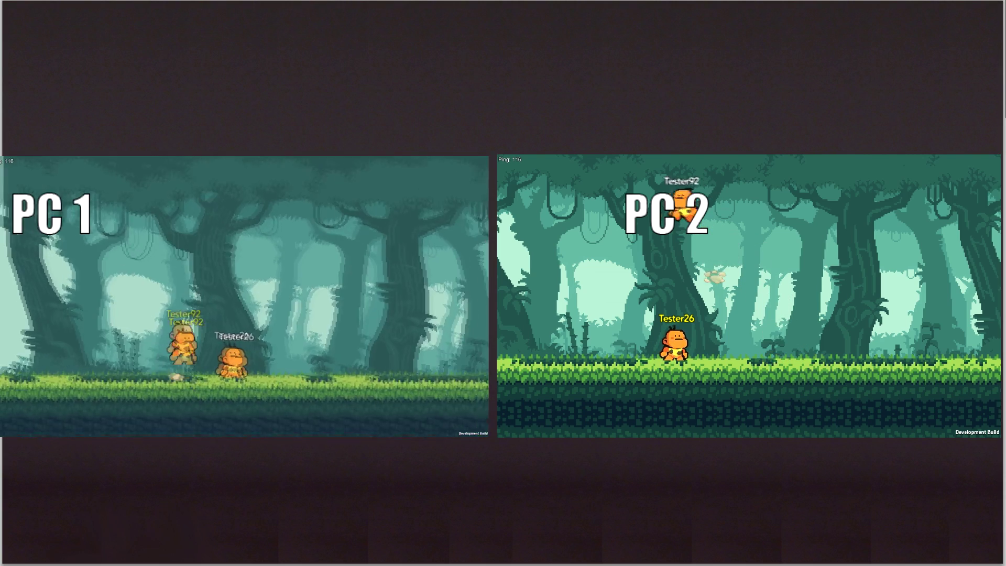
{"action": "key", "text": "space"}
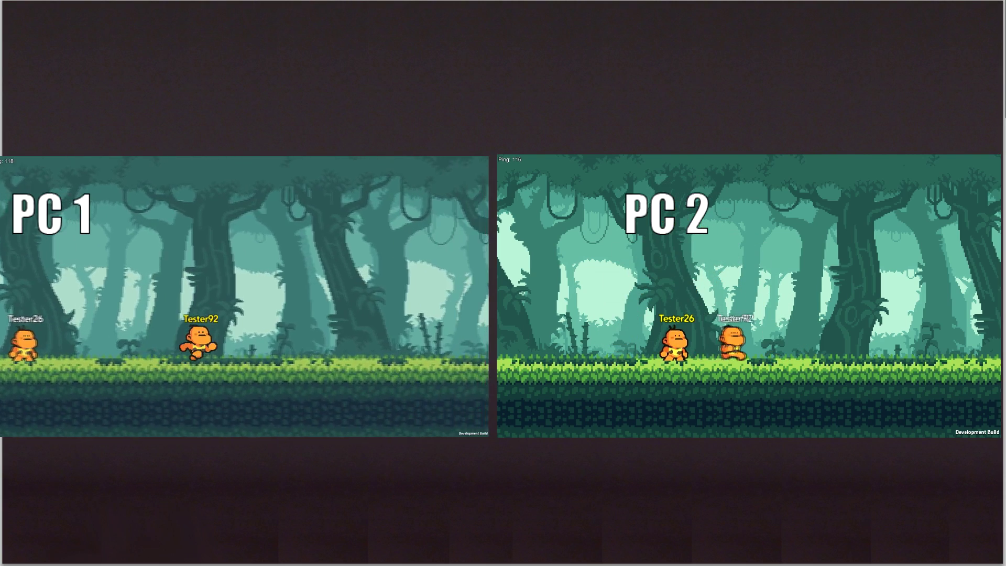
{"action": "key", "text": "Right"}
{"action": "key", "text": "Left"}
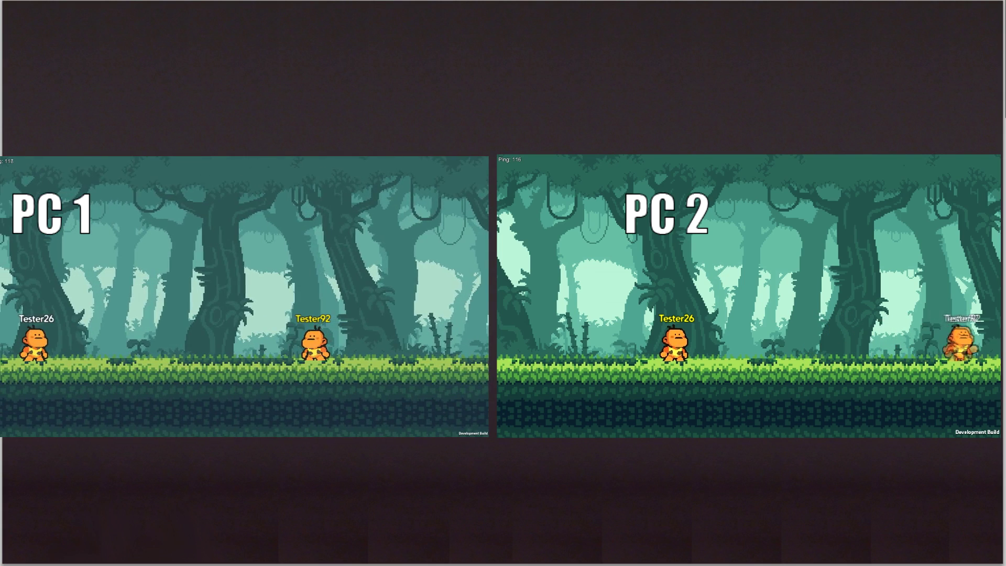
{"action": "key", "text": "space"}
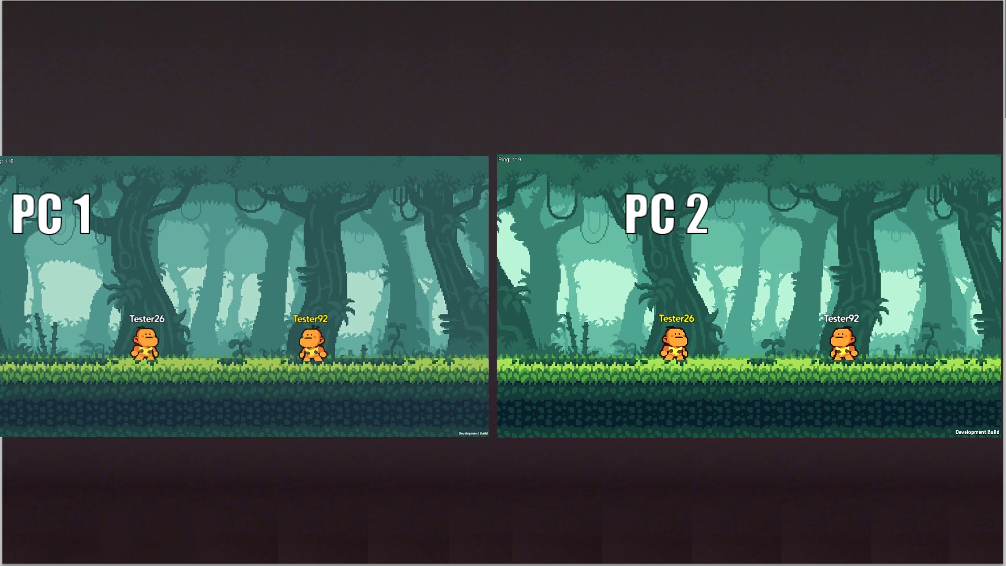
Walk and jump PC 2's player left and right around the other player.
{"action": "key", "text": "Right"}
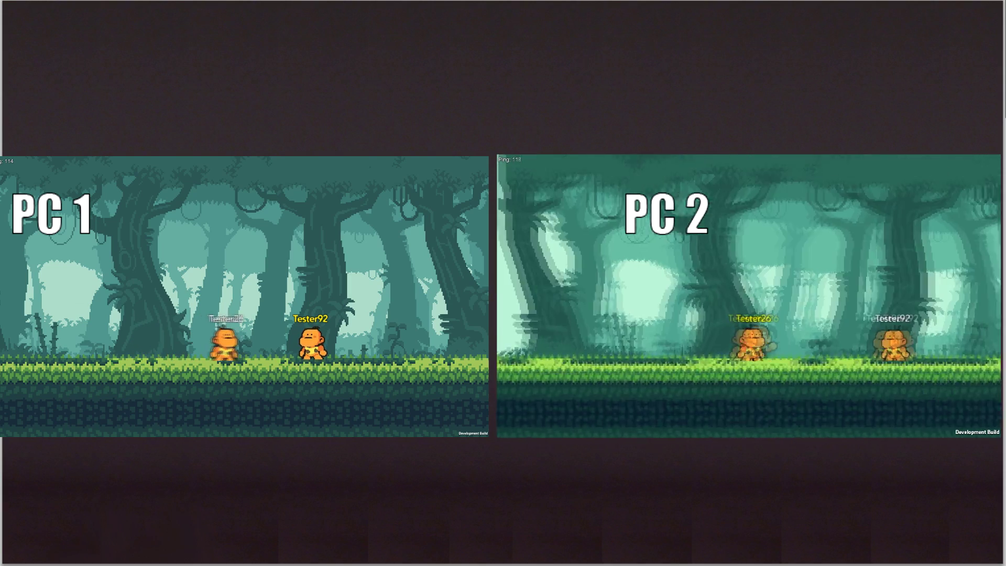
{"action": "key", "text": "space"}
{"action": "key", "text": "Right"}
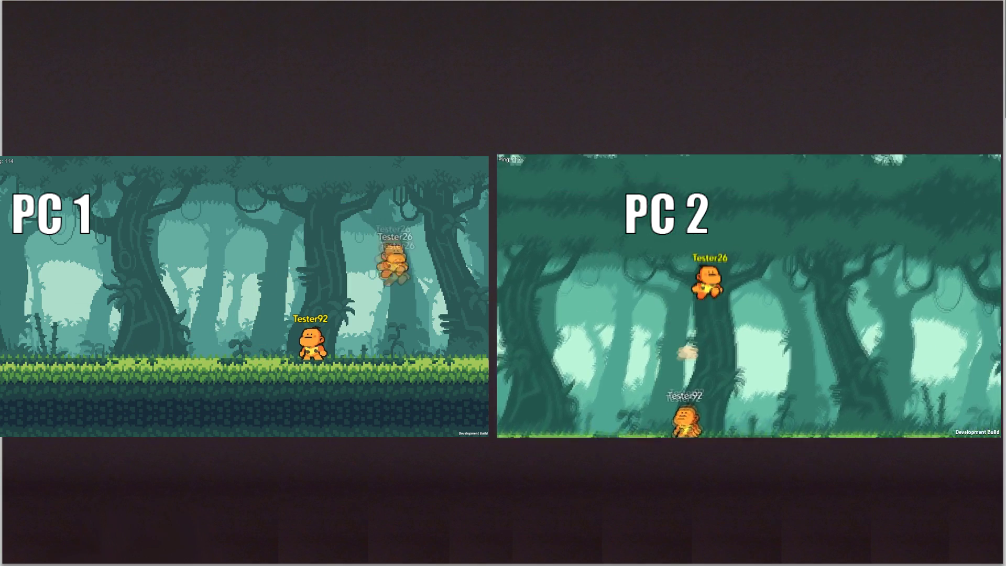
{"action": "key", "text": "Left"}
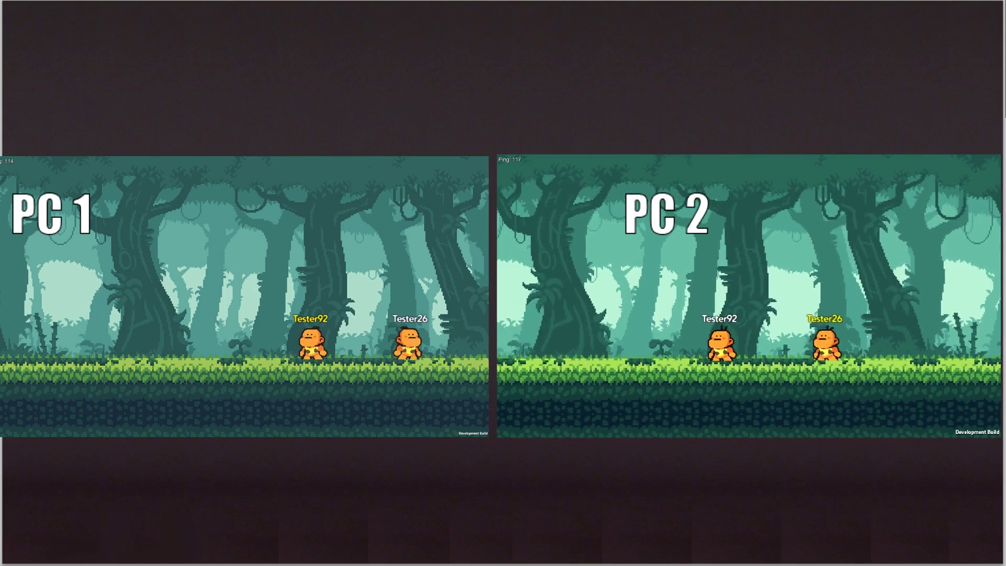
{"action": "key", "text": "Right"}
{"action": "key", "text": "Left"}
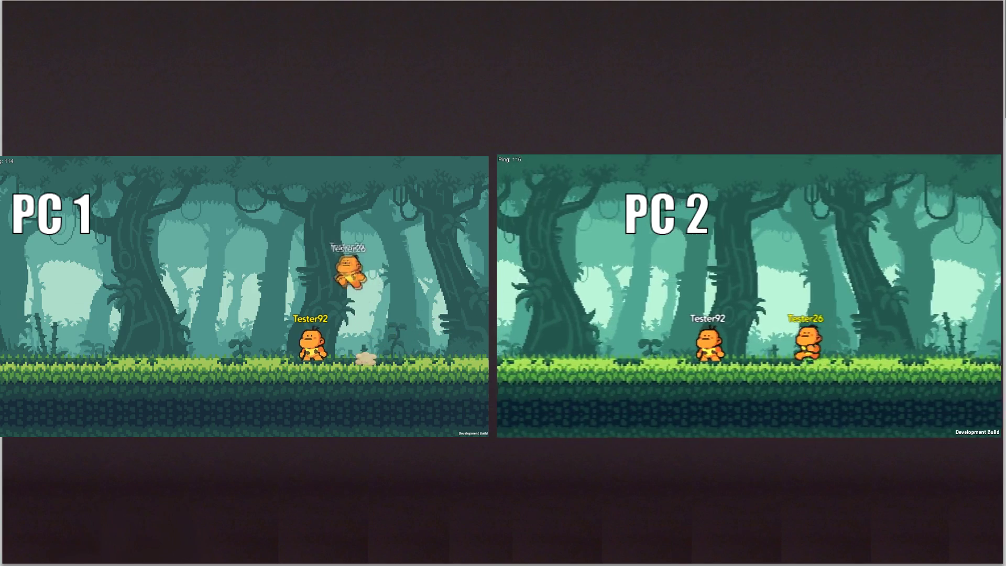
{"action": "key", "text": "space"}
{"action": "key", "text": "Left"}
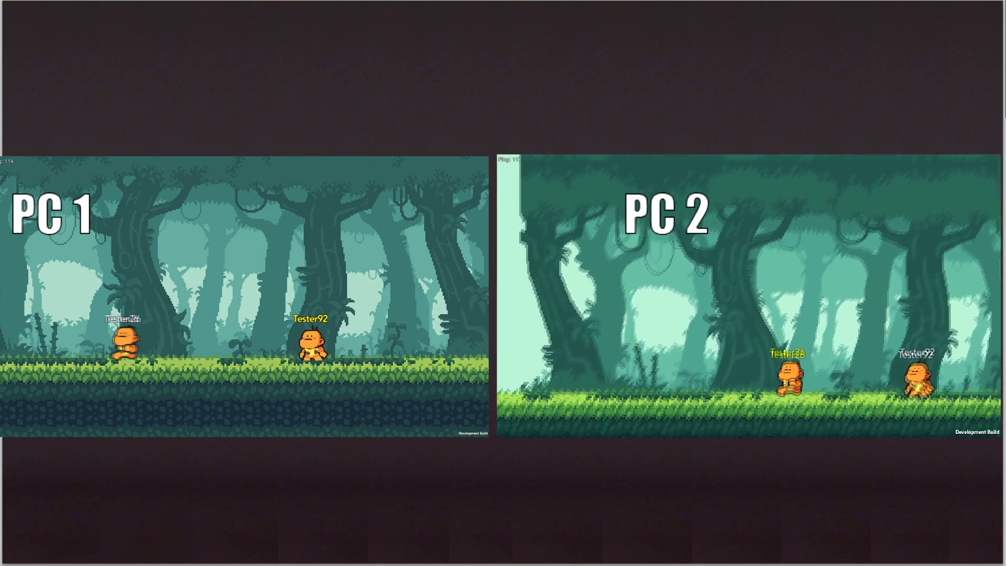
{"action": "key", "text": "Right"}
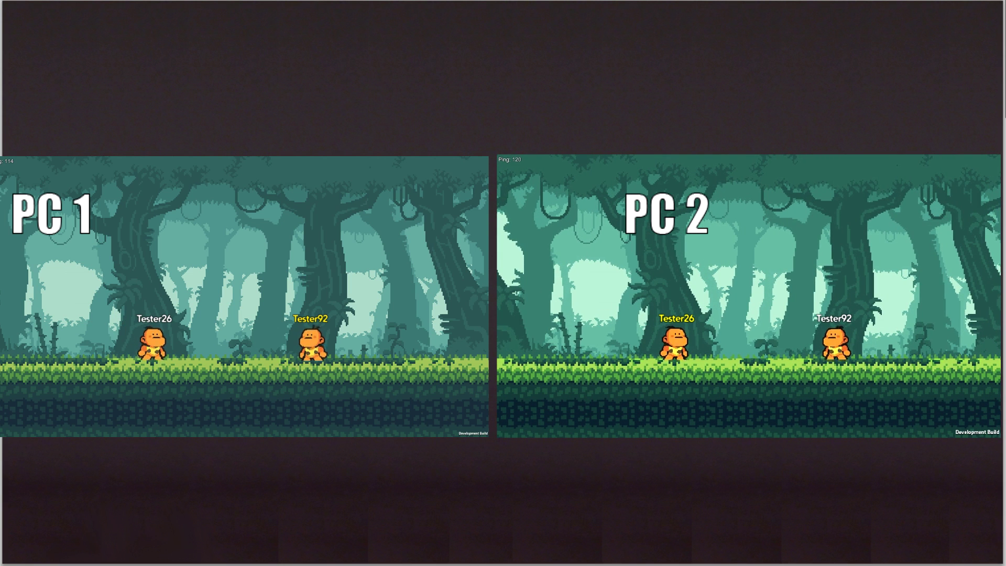
Run Tester92 rightward through the jungle and stop.
{"action": "key", "text": "Right"}
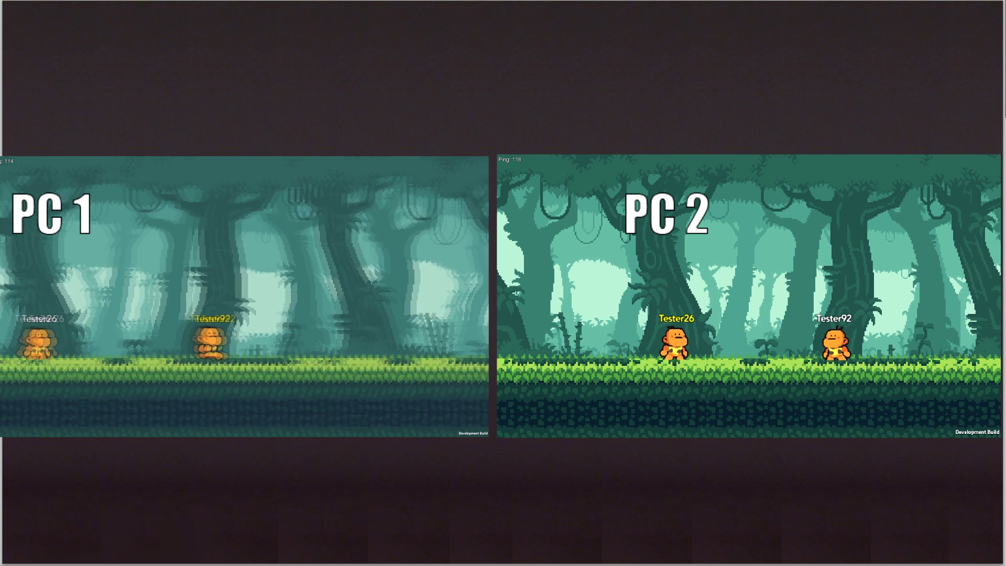
{"action": "key", "text": "Right"}
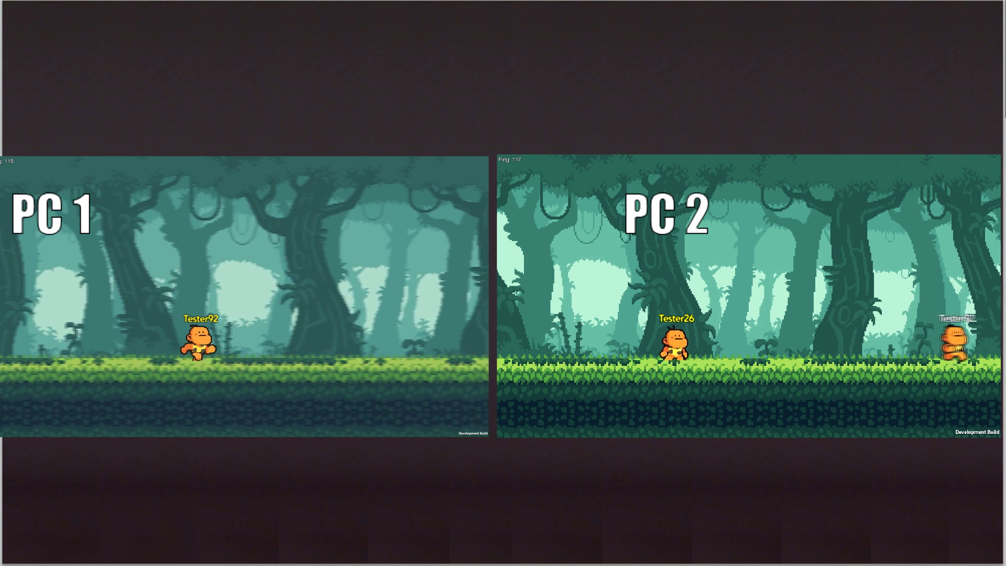
{"action": "key", "text": "Right"}
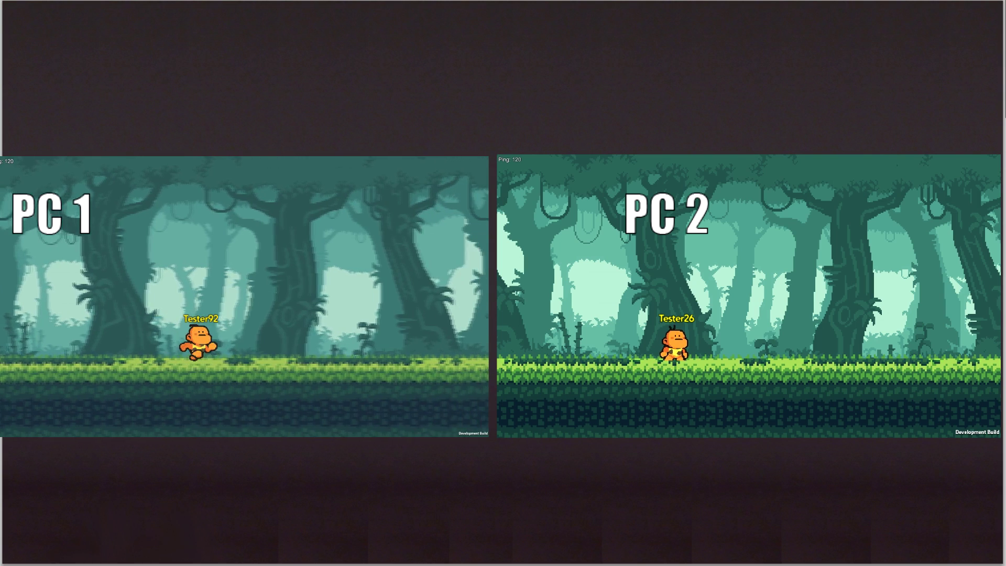
{"action": "key", "text": "Right"}
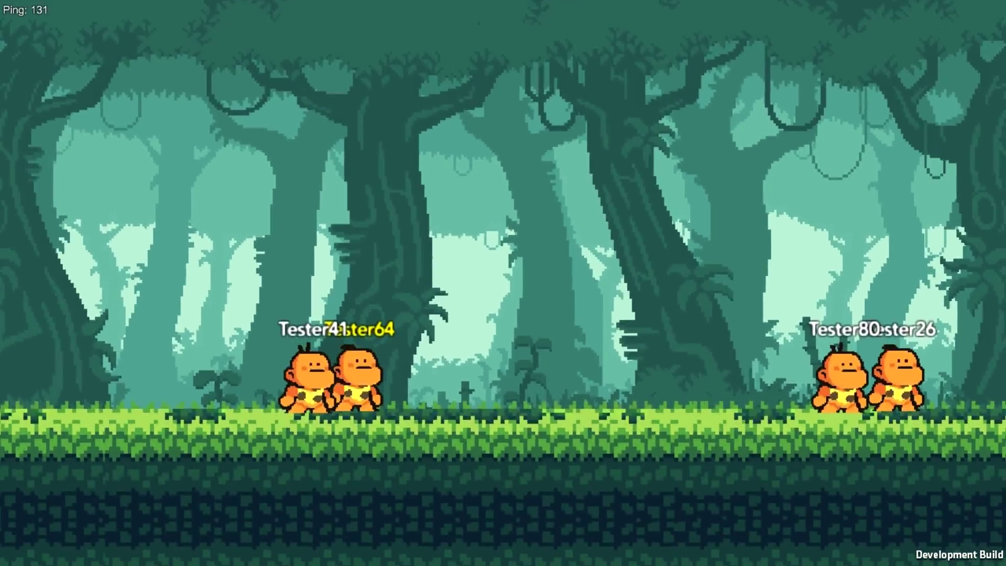
Walk Tester64 right, back left, then right past Tester41 toward Tester80 and Tester26.
{"action": "key", "text": "Right"}
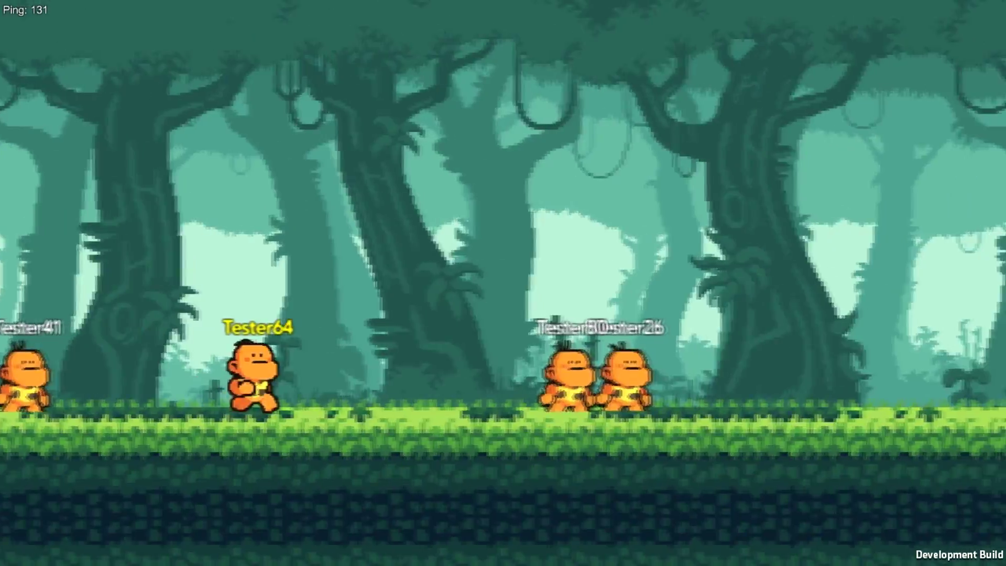
{"action": "key", "text": "Right"}
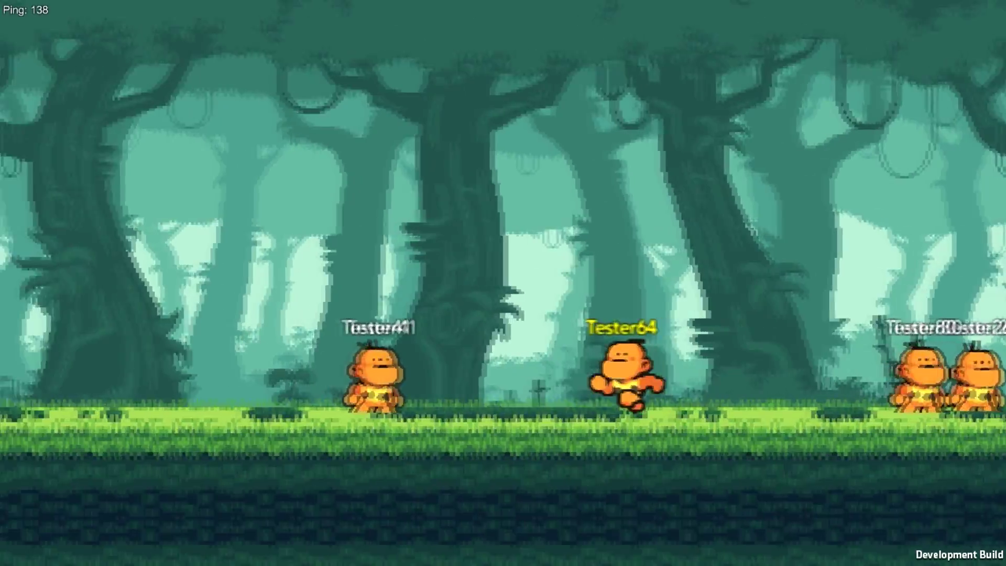
{"action": "key", "text": "Right"}
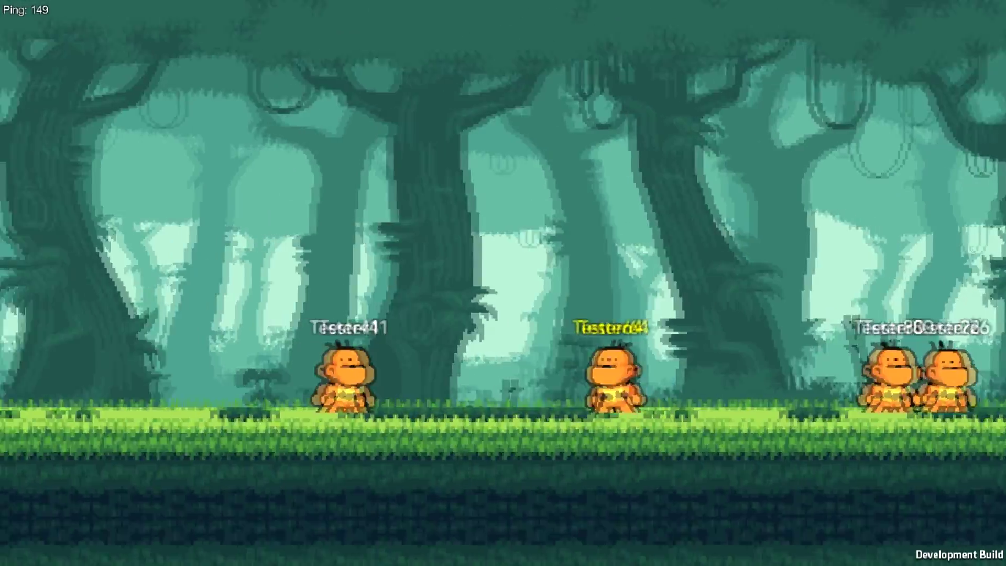
{"action": "key", "text": "Right"}
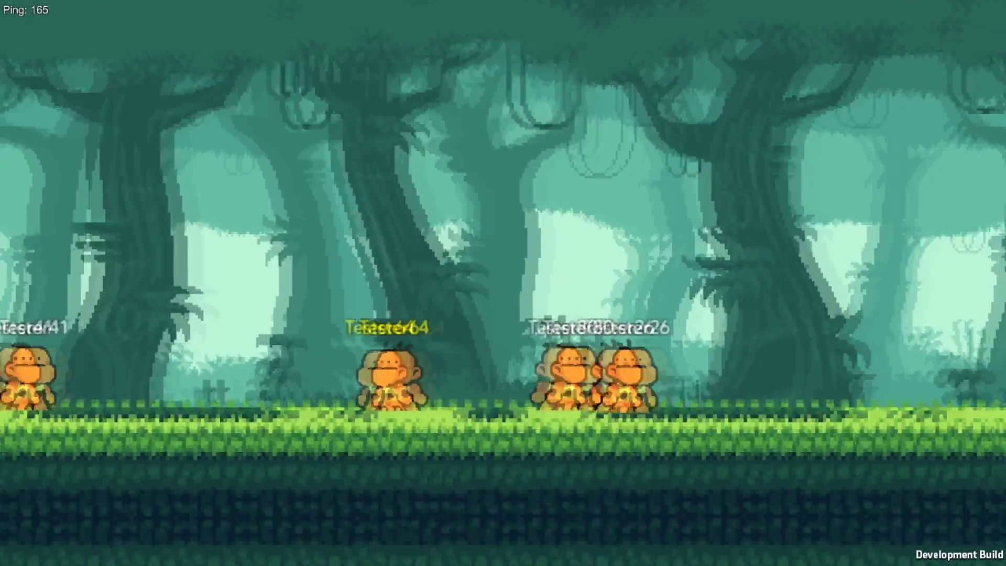
{"action": "key", "text": "Left"}
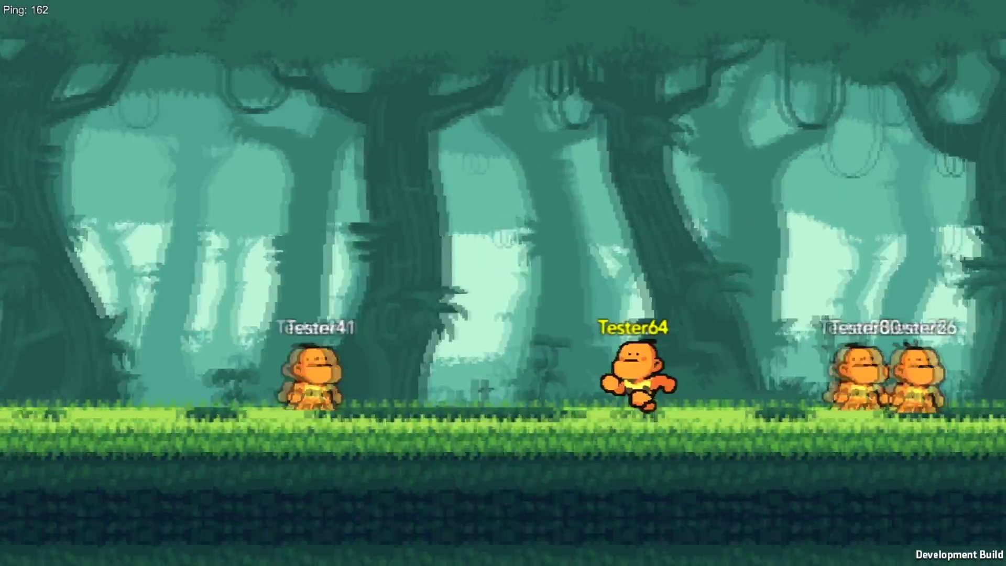
{"action": "key", "text": "Left"}
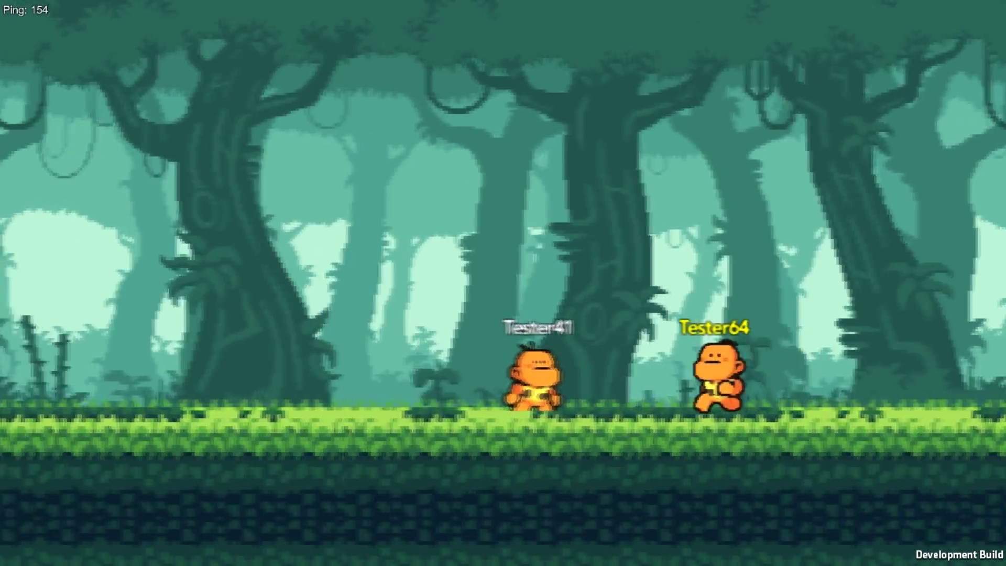
{"action": "key", "text": "Right"}
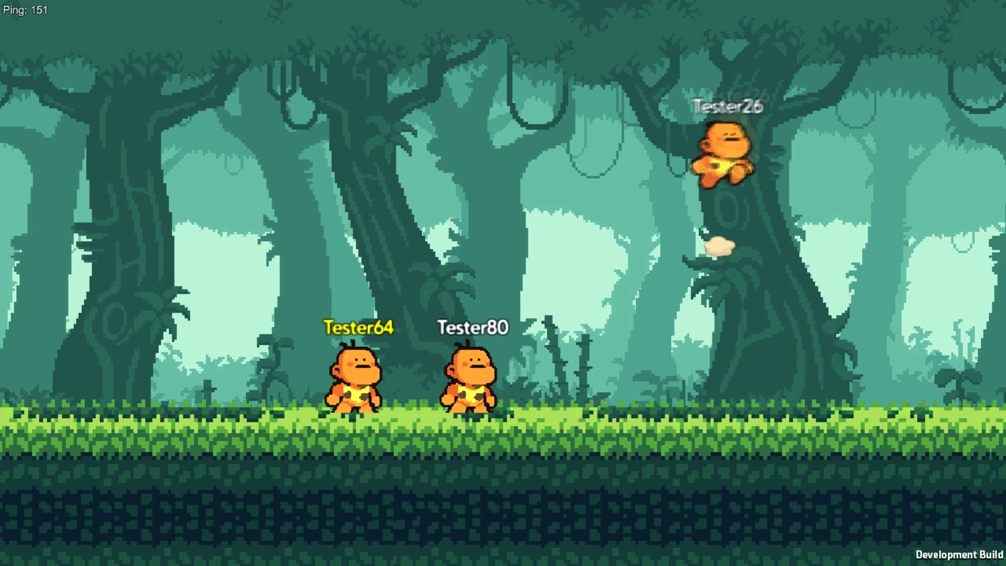
Walk Tester64 past Tester80 and jump repeatedly, including a mid-air double-jump.
{"action": "key", "text": "Right"}
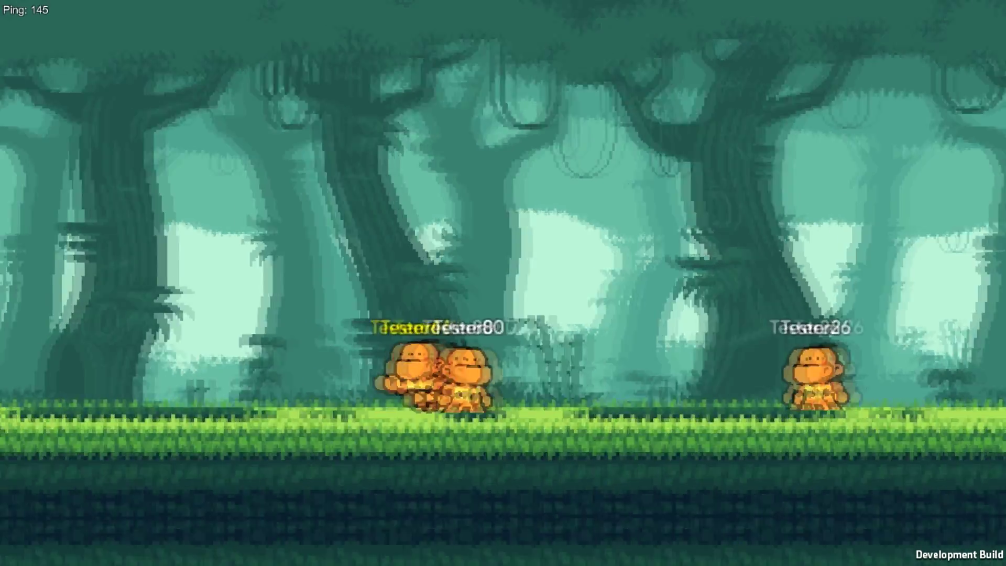
{"action": "key", "text": "space"}
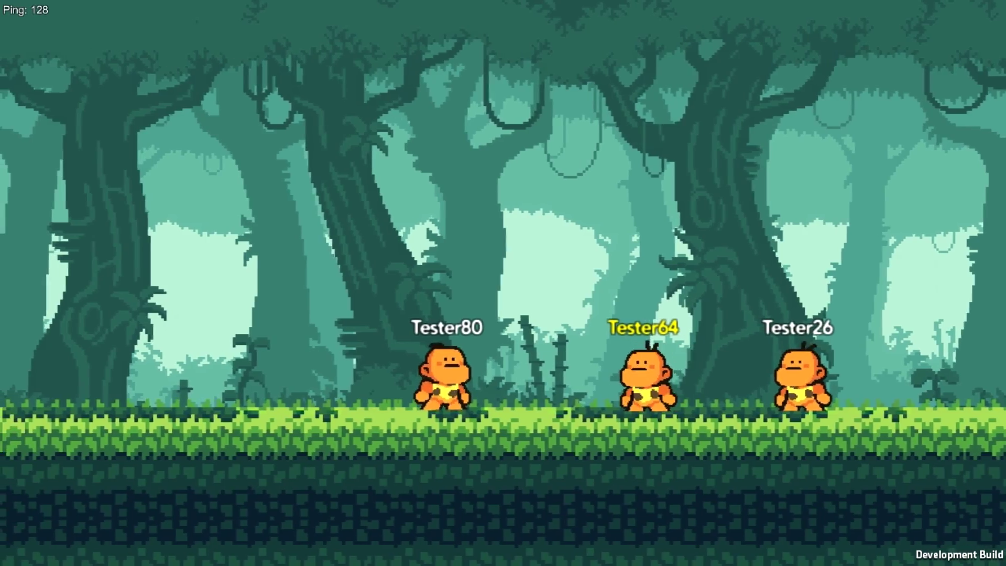
{"action": "key", "text": "space"}
{"action": "key", "text": "space"}
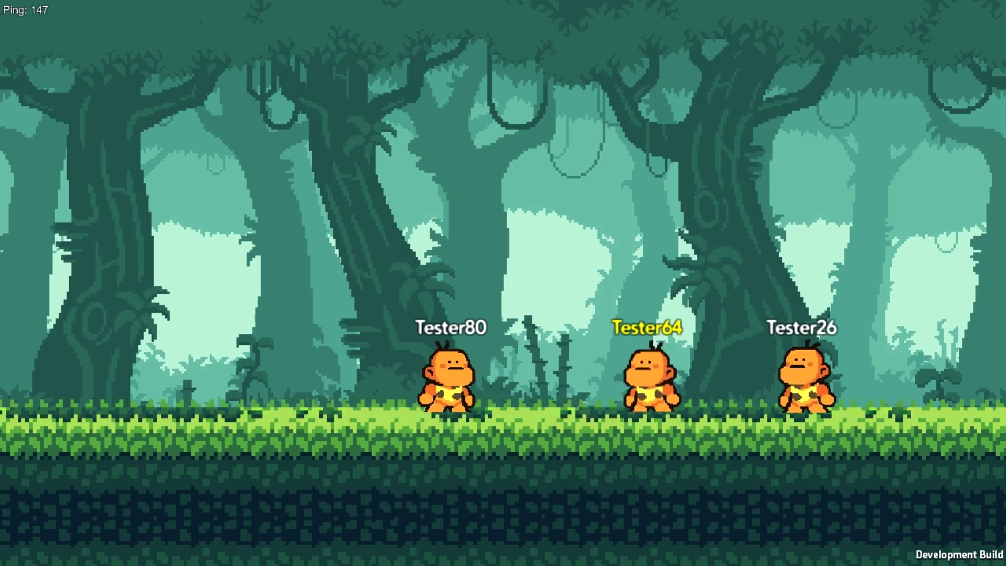
{"action": "key", "text": "space"}
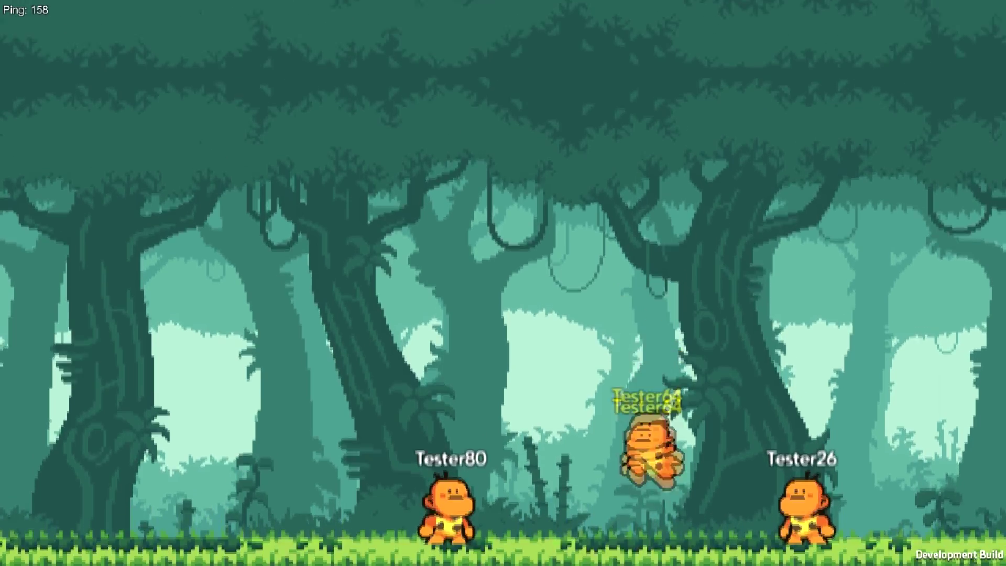
{"action": "key", "text": "space"}
{"action": "key", "text": "space"}
{"action": "key", "text": "space"}
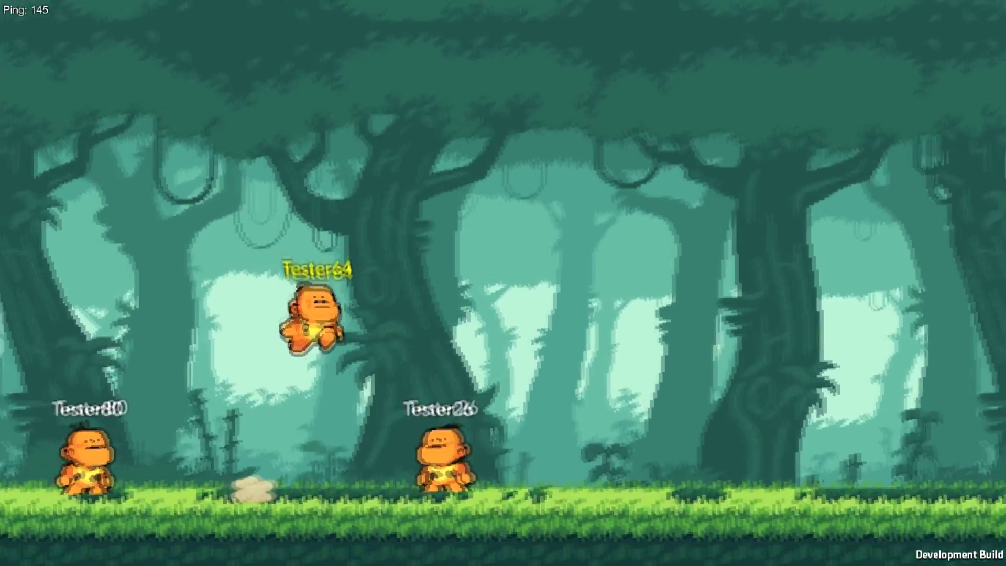
Jump Tester64 left and right past Tester80, then past Tester26 and back.
{"action": "key", "text": "space"}
{"action": "key", "text": "Left"}
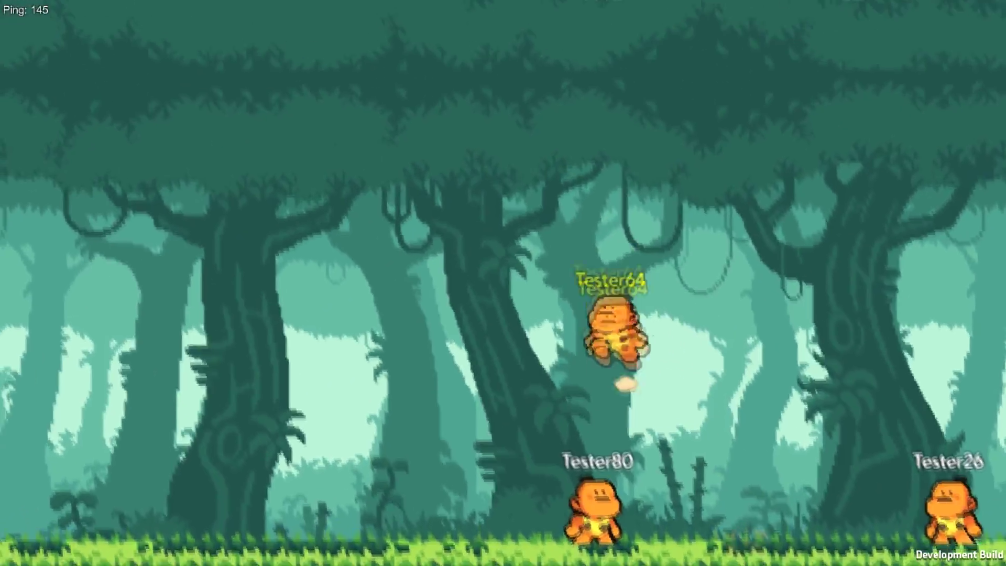
{"action": "key", "text": "space"}
{"action": "key", "text": "Right"}
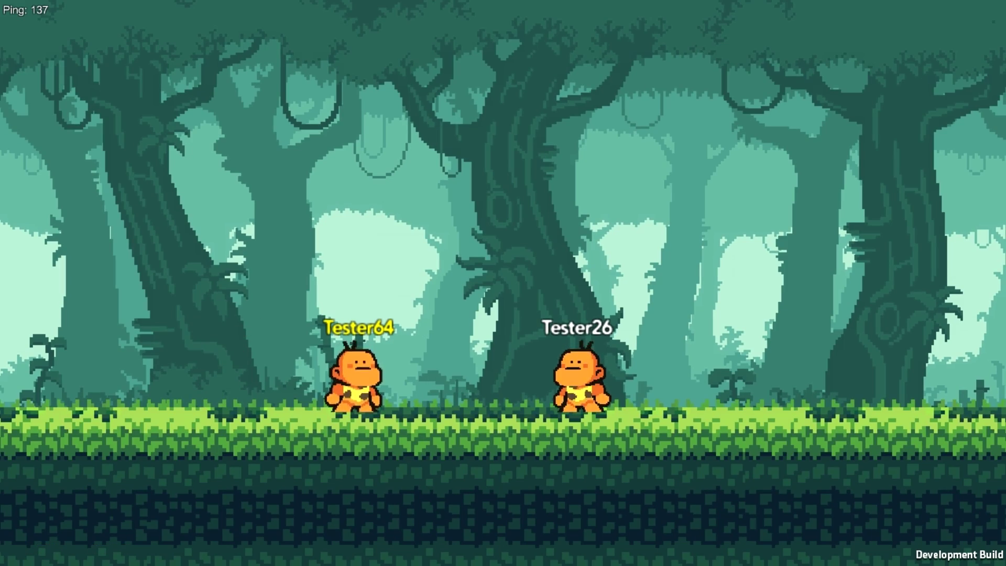
{"action": "key", "text": "Right"}
{"action": "key", "text": "space"}
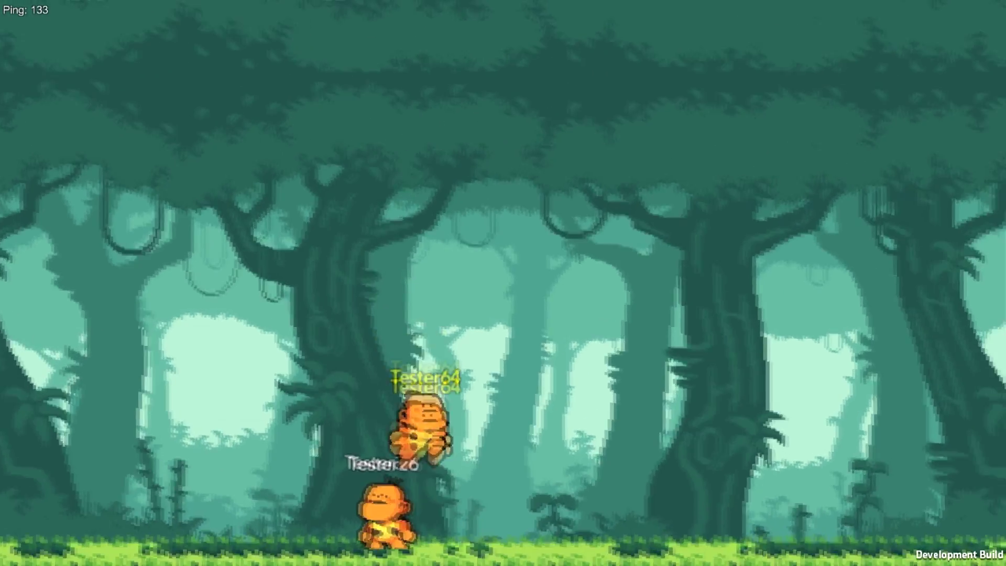
{"action": "key", "text": "Right"}
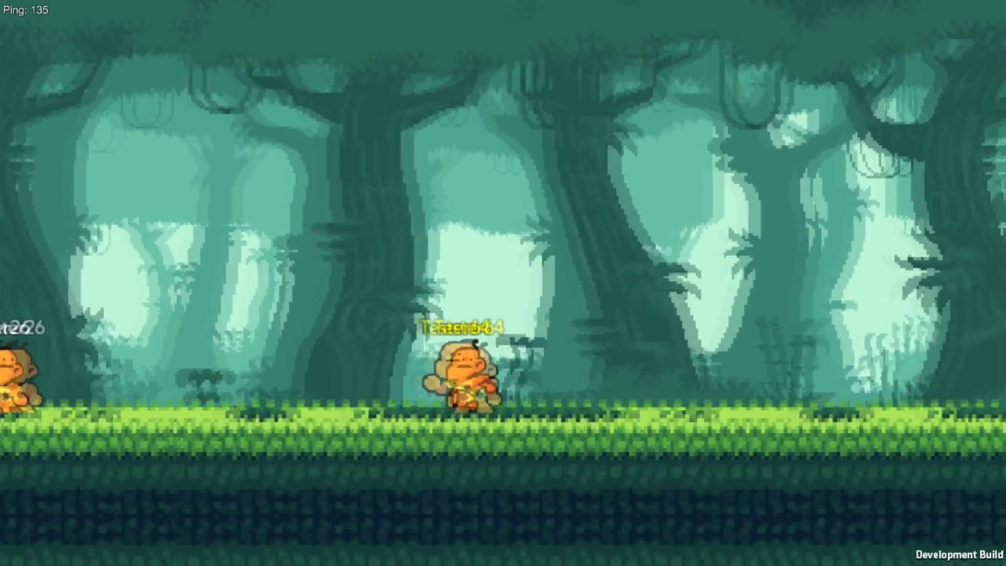
{"action": "key", "text": "Left"}
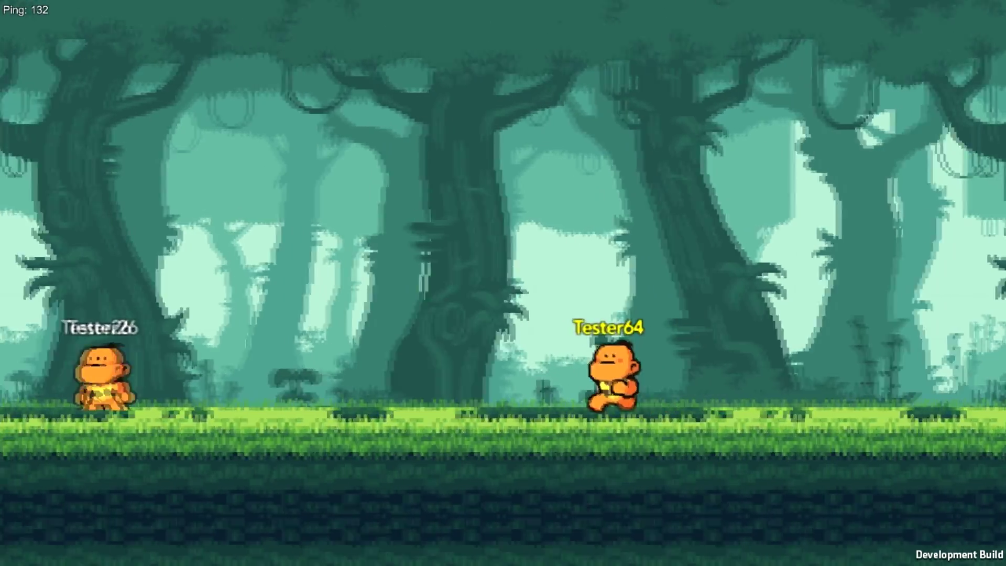
{"action": "key", "text": "Right"}
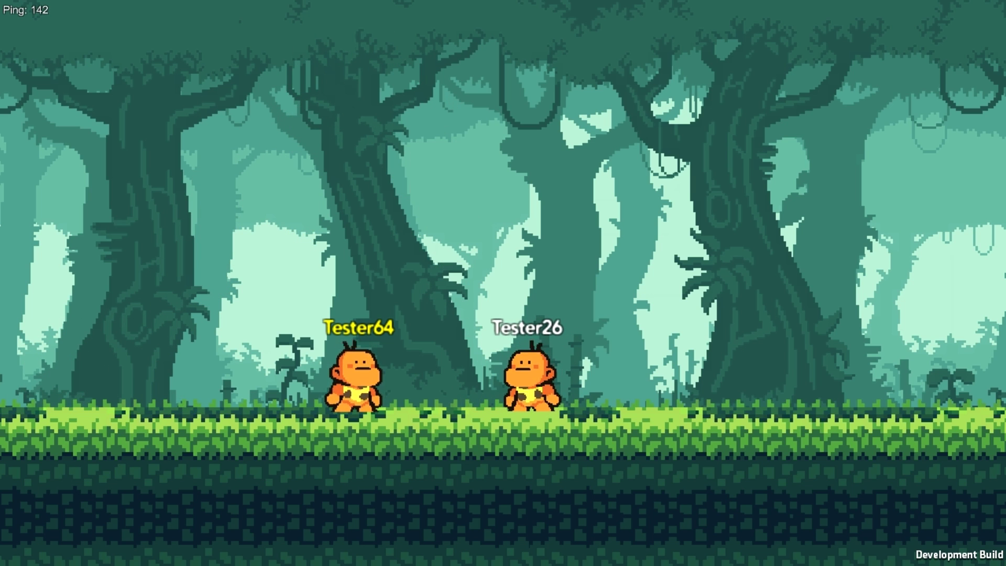
Bring up the pause panel with Escape to exit the jungle room.
{"action": "key", "text": "Escape"}
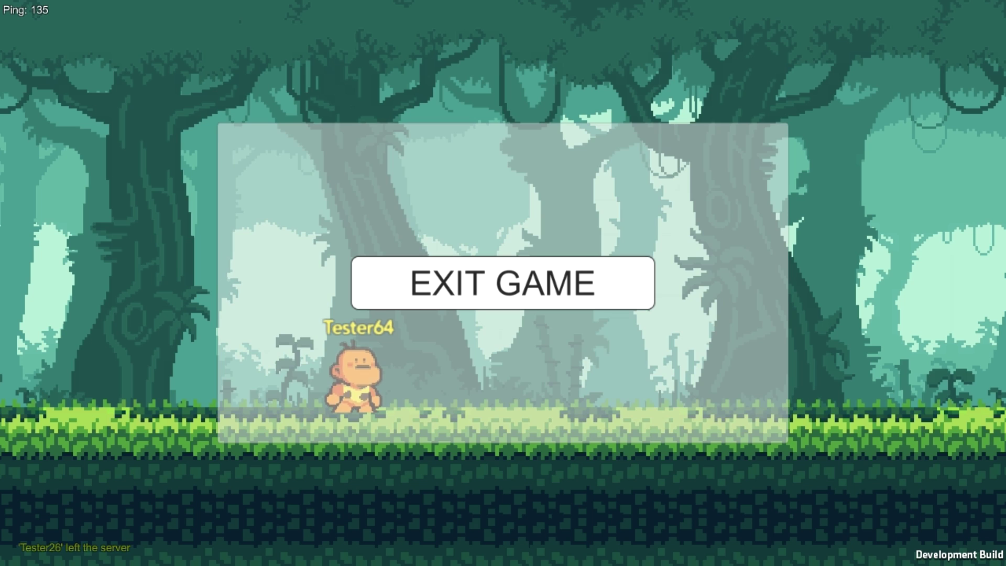